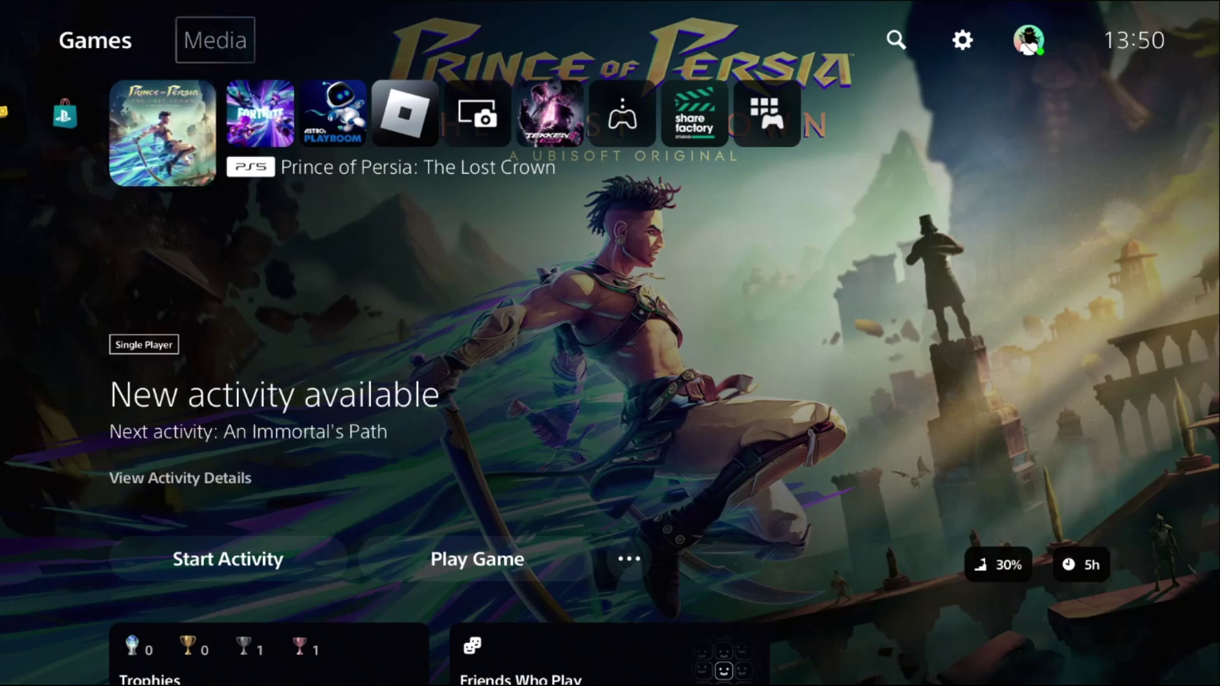
# Step: Check the PlayStation Network service status in Network settings, then return to the home screen
pyautogui.press('Return')
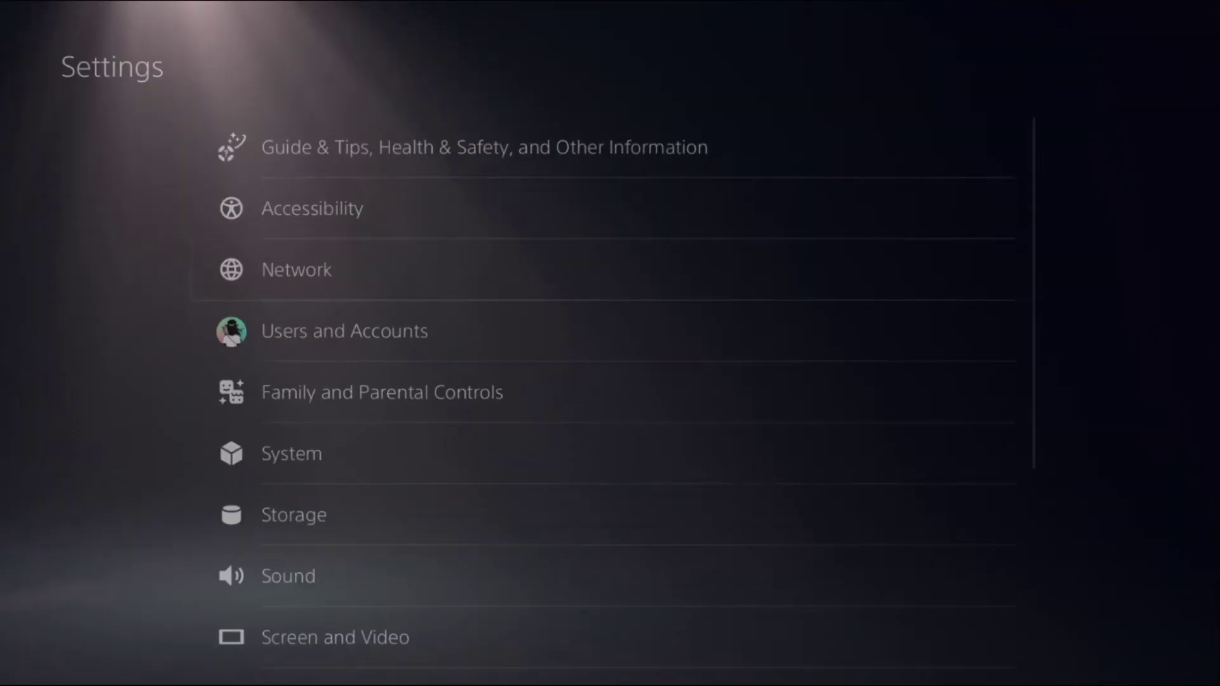
pyautogui.press('Down')
pyautogui.press('Down')
pyautogui.press('Up')
pyautogui.press('Return')
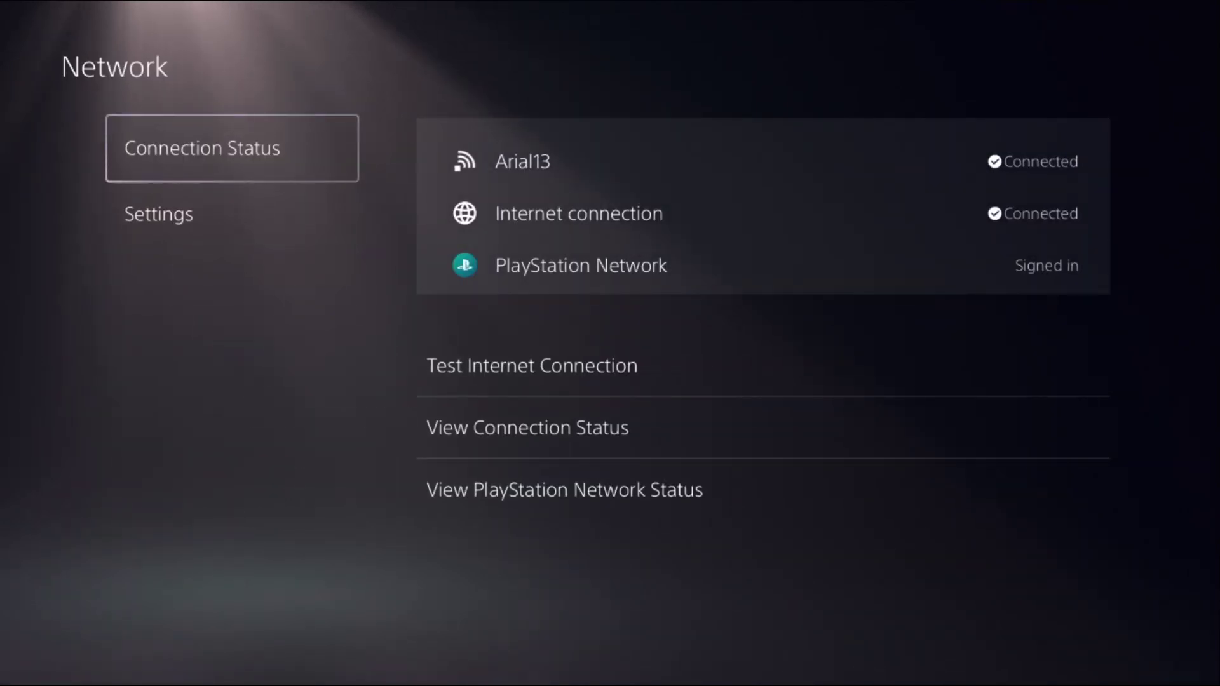
pyautogui.press('Return')
pyautogui.press('Down')
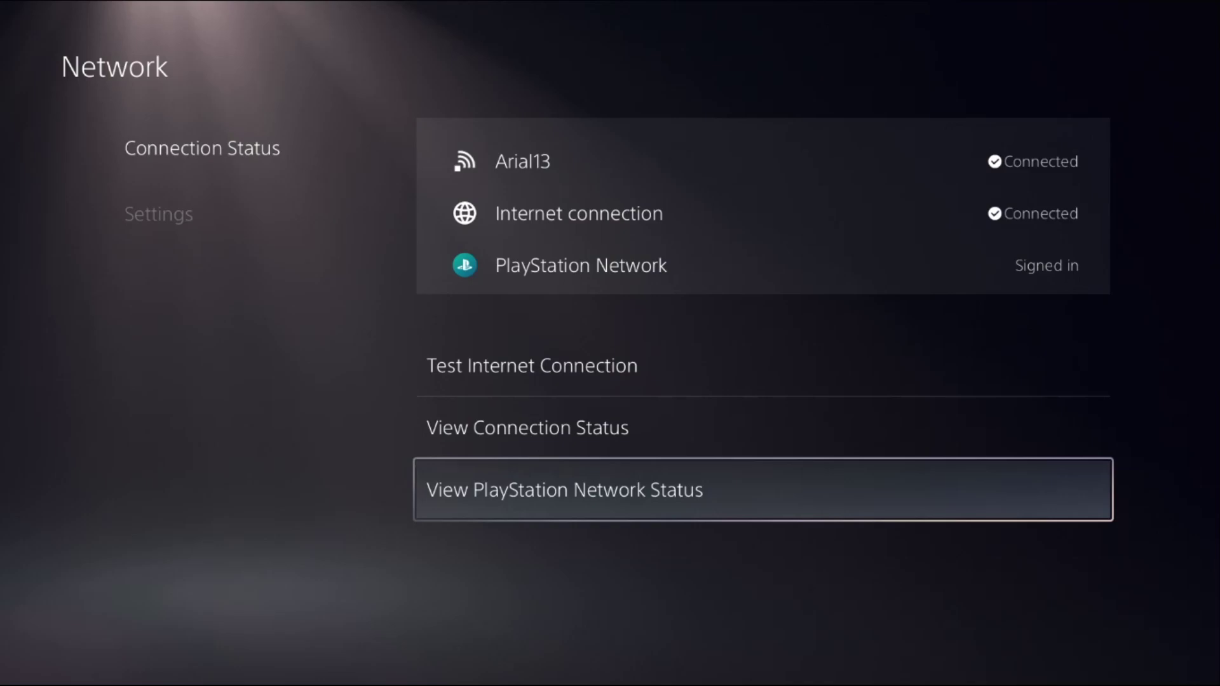
pyautogui.press('Return')
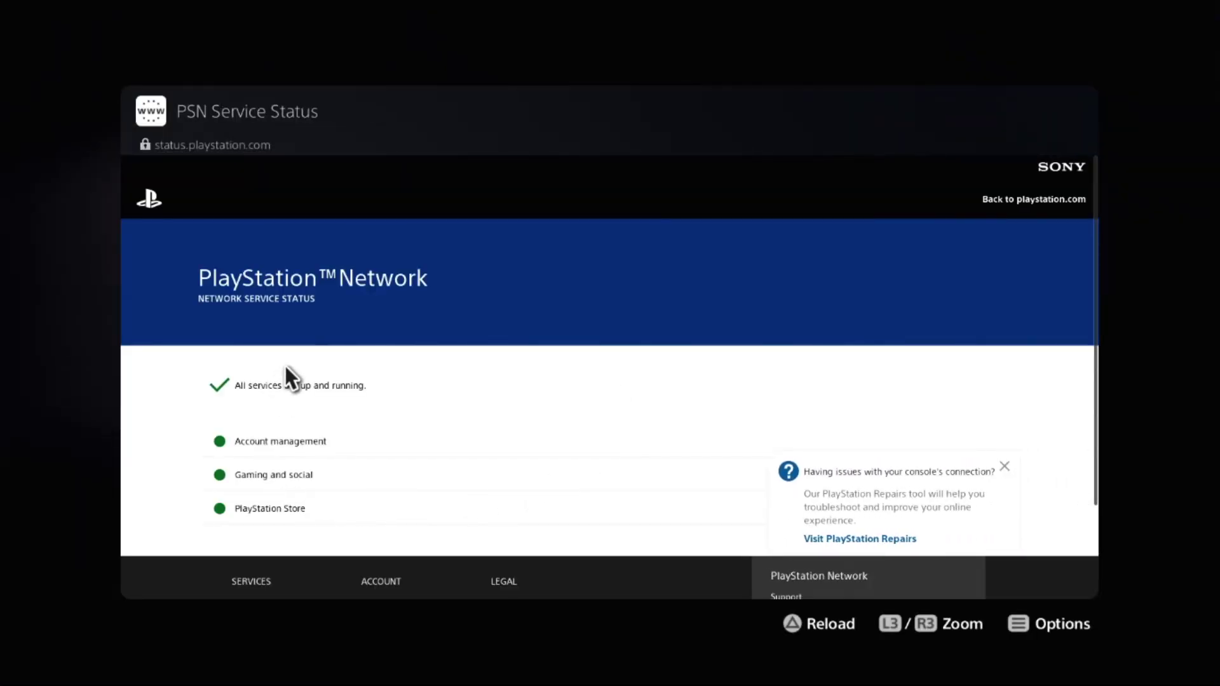
pyautogui.press('Escape')
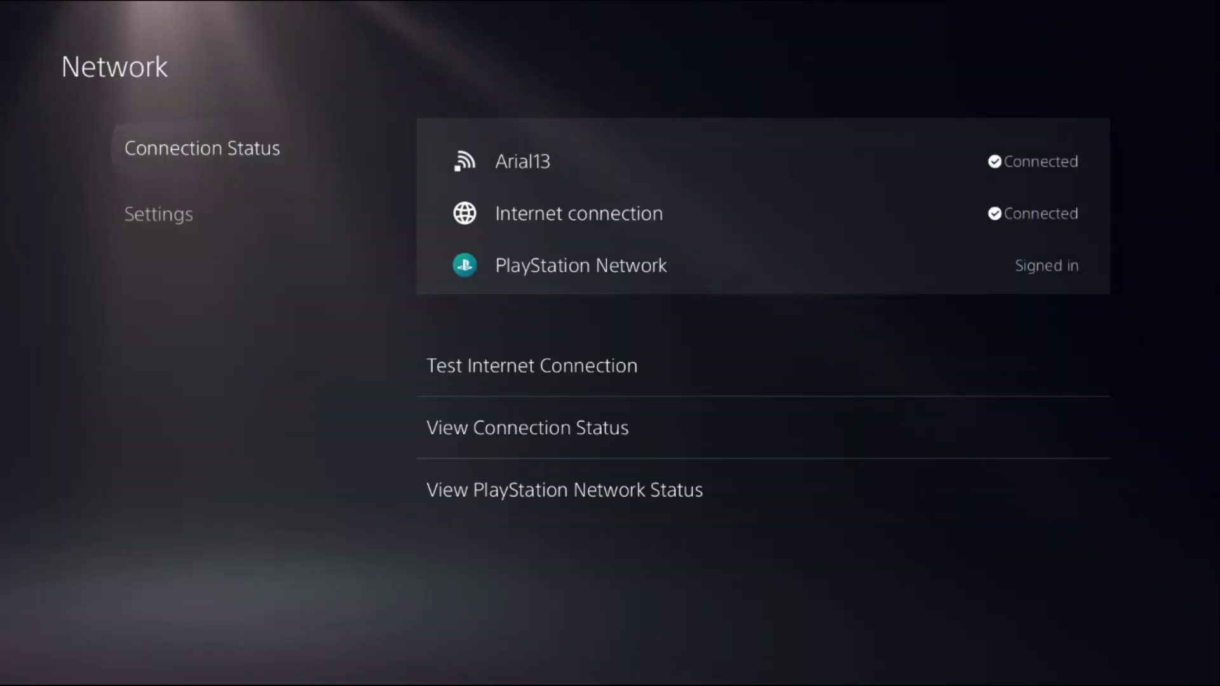
pyautogui.press('Escape')
pyautogui.press('Escape')
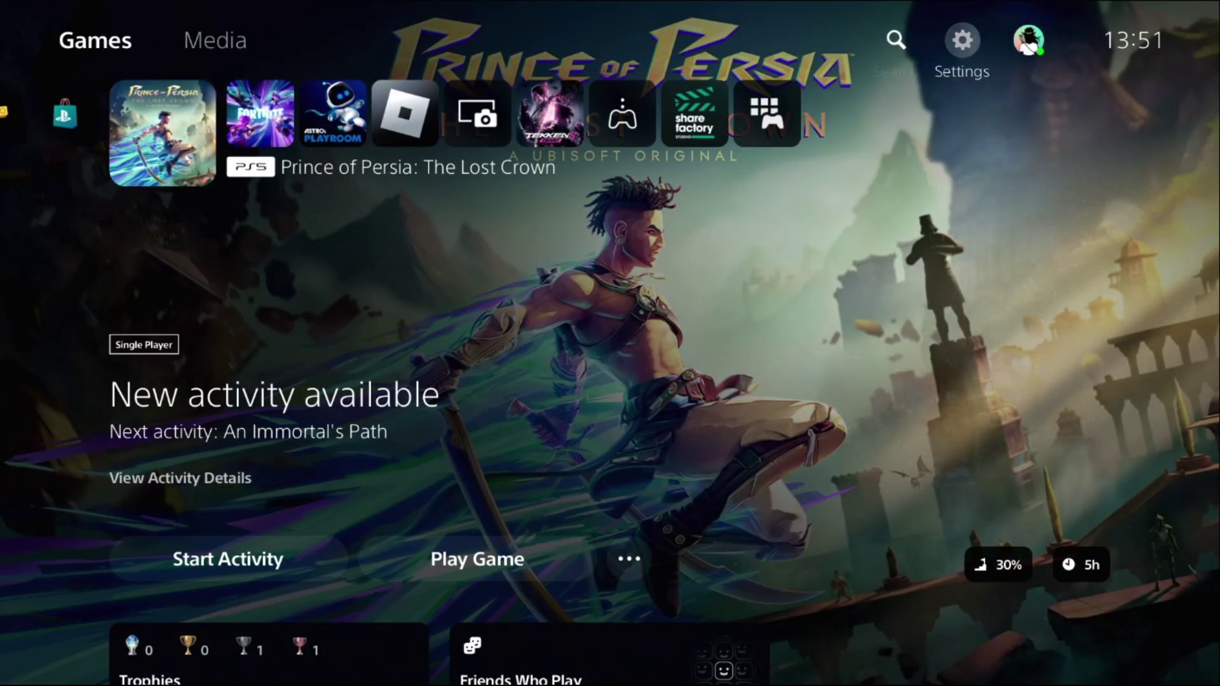
# Step: Reopen Settings and browse the Other options under Users and Accounts
pyautogui.press('Right')
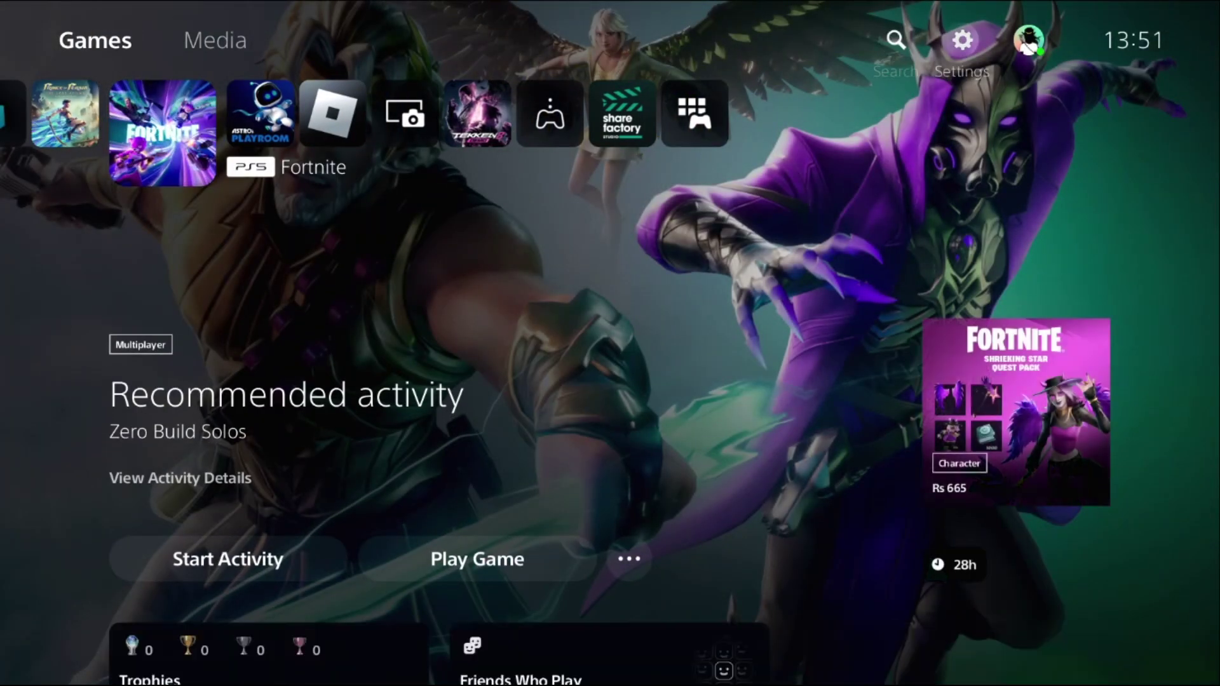
pyautogui.press('Return')
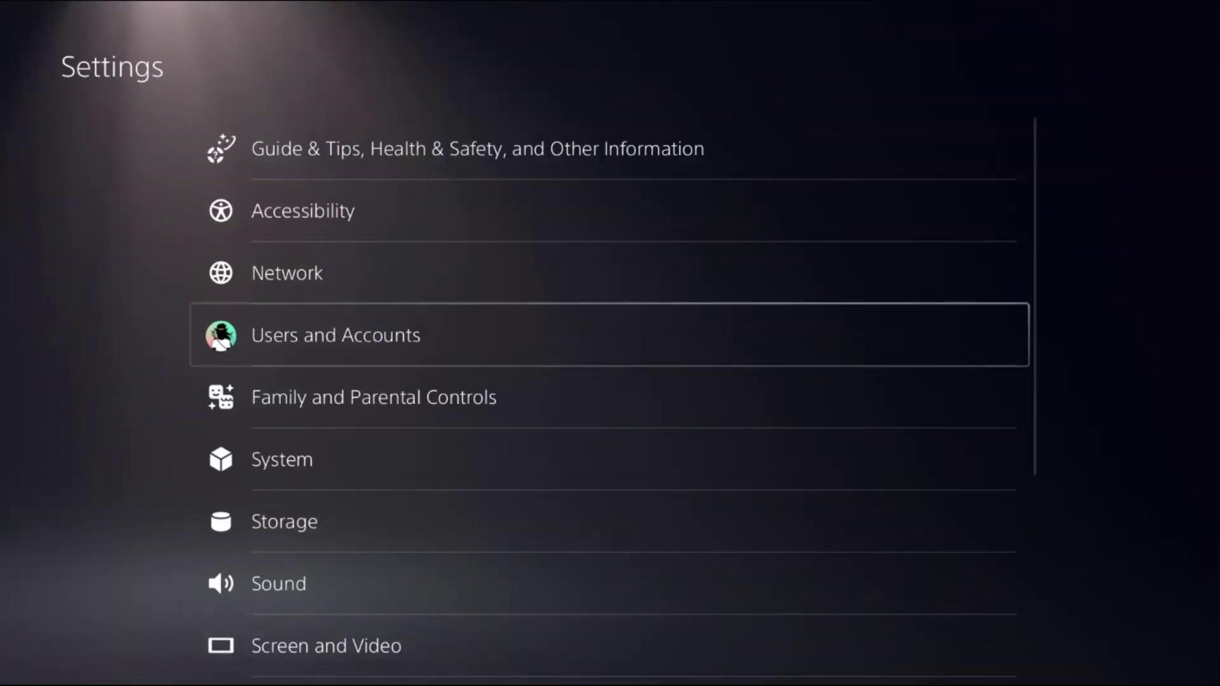
pyautogui.press('Return')
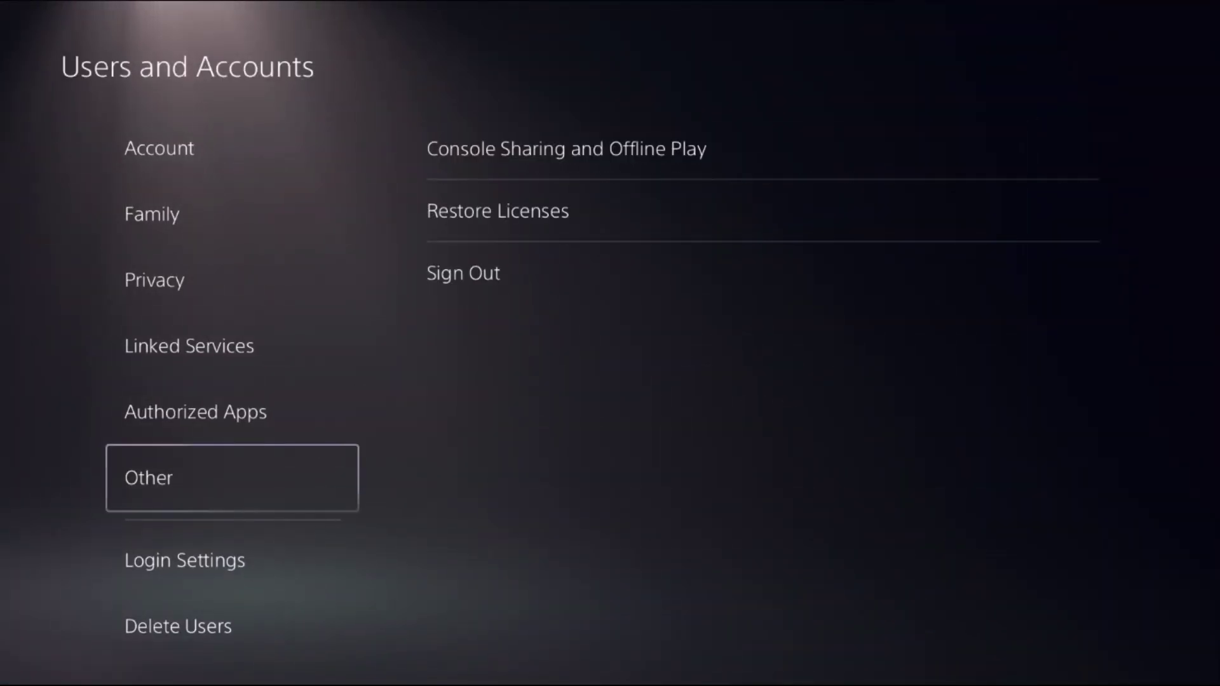
pyautogui.press('Right')
pyautogui.press('Down')
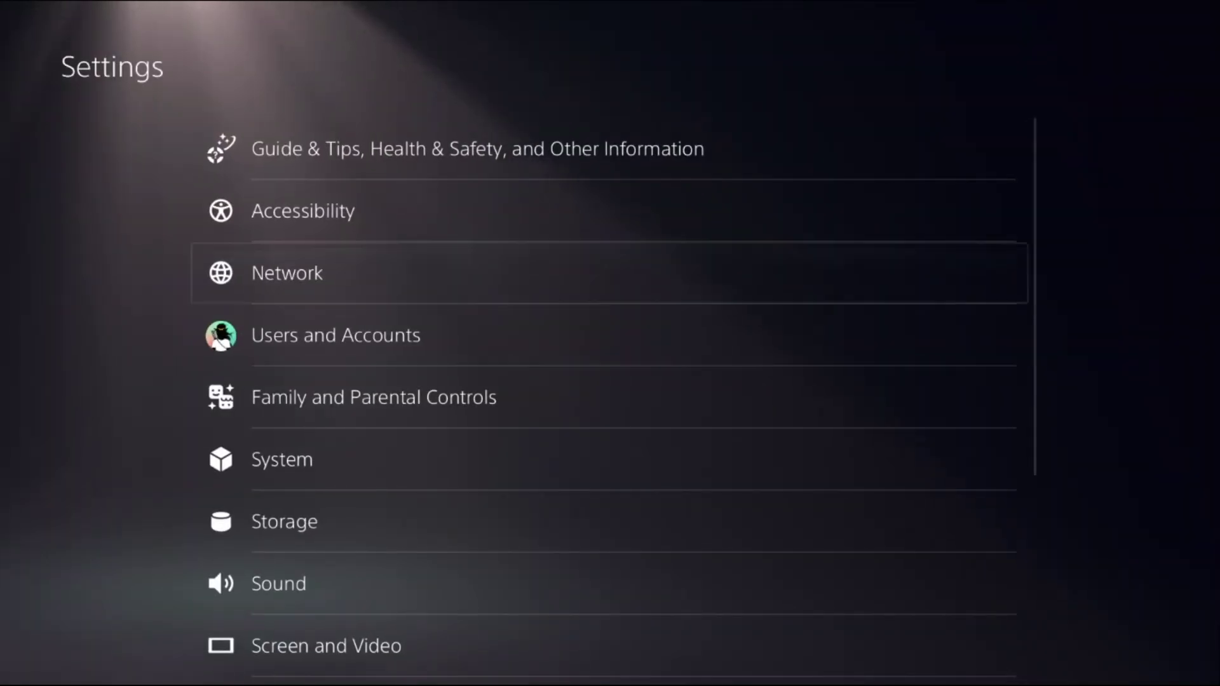
# Step: Open Advanced Settings for Arial13 via Network > Settings > Set Up Internet Connection
pyautogui.press('Return')
pyautogui.press('Down')
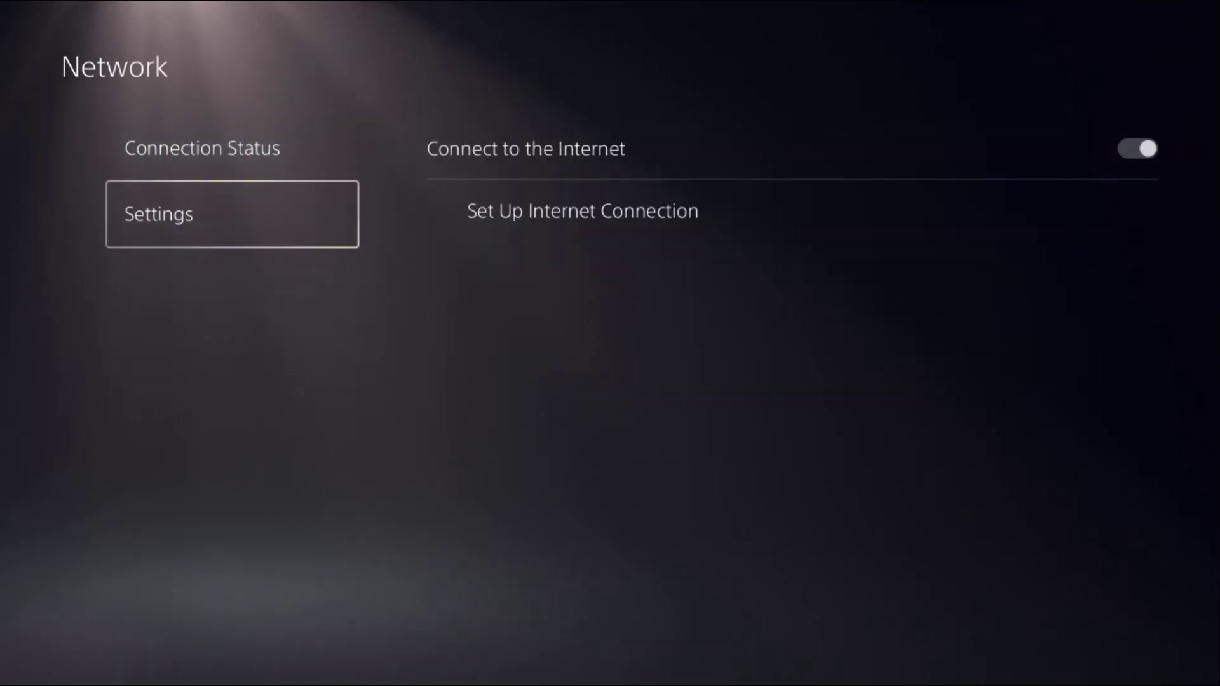
pyautogui.press('Right')
pyautogui.press('Down')
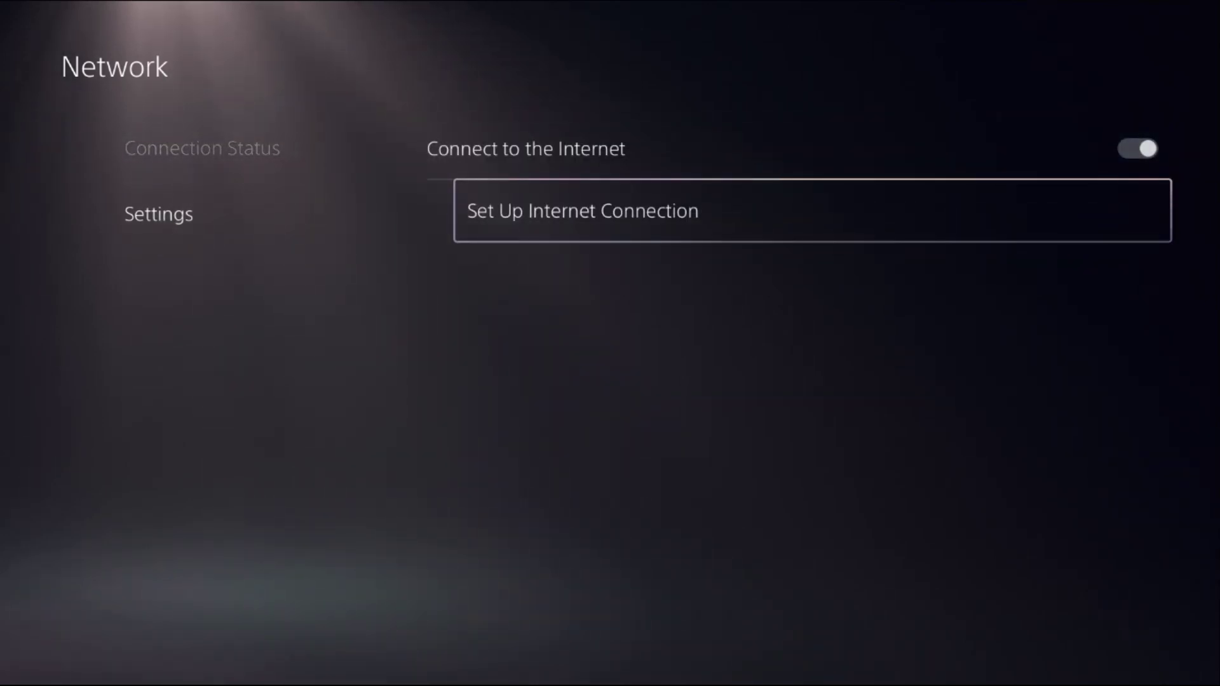
pyautogui.press('Return')
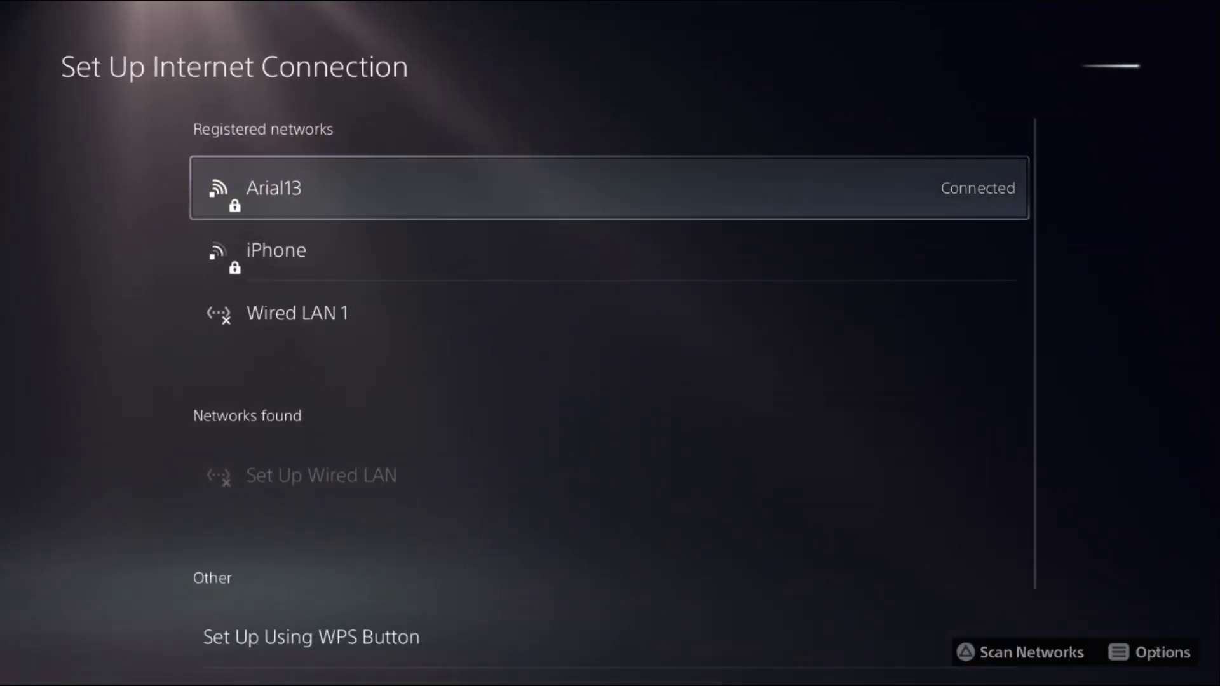
pyautogui.press('Menu')
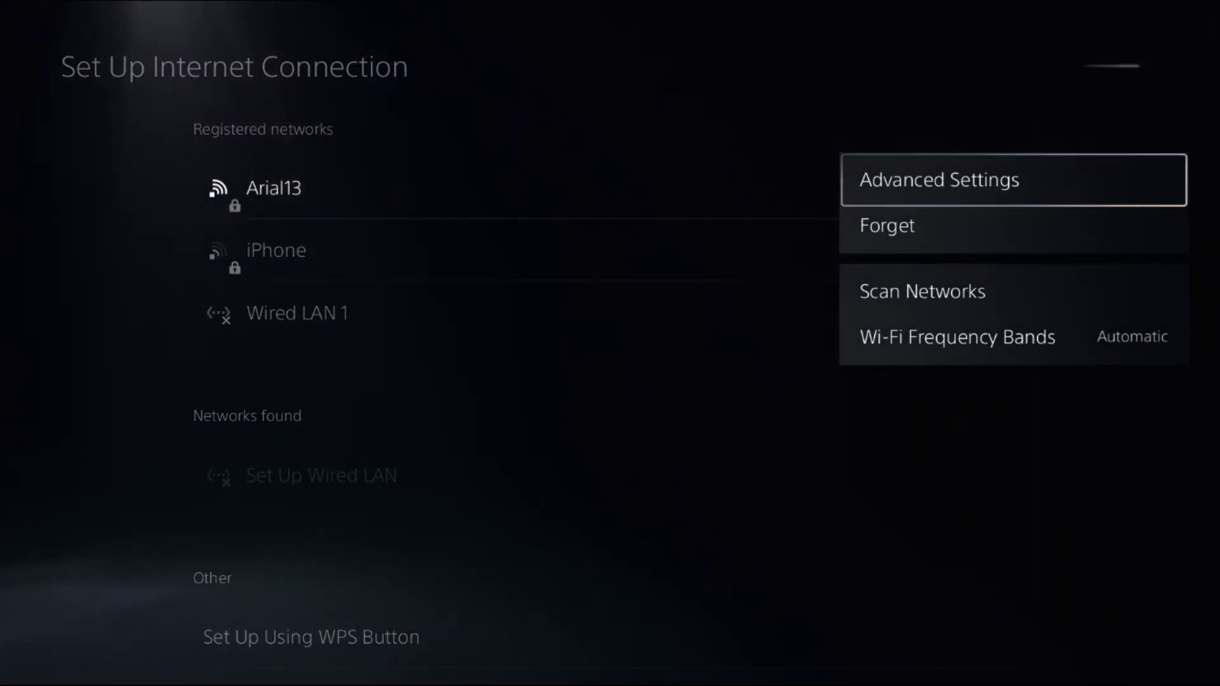
pyautogui.press('Return')
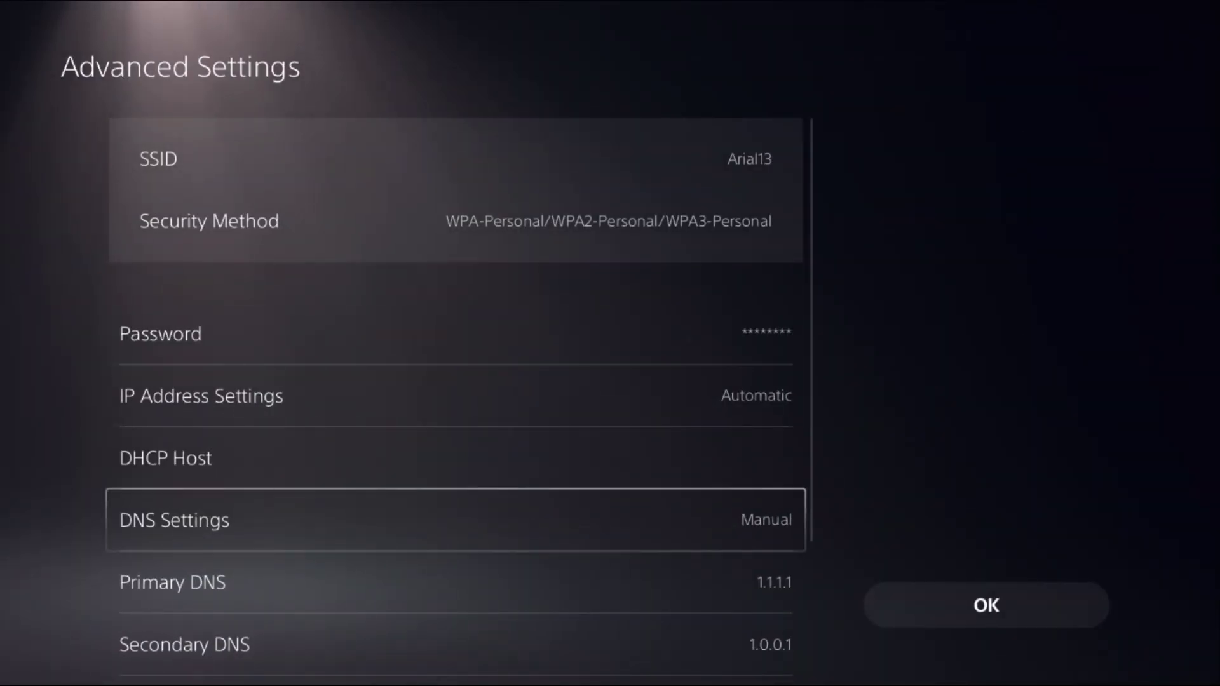
pyautogui.press('Return')
pyautogui.press('Return')
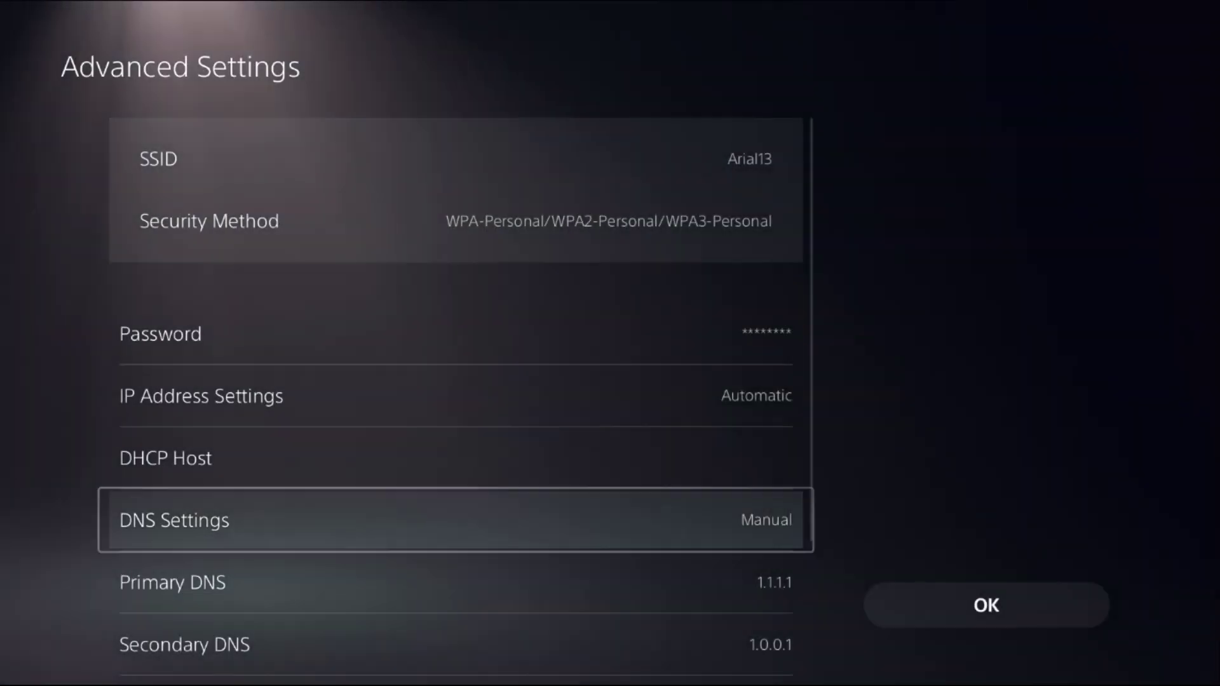
pyautogui.press('Down')
pyautogui.press('Down')
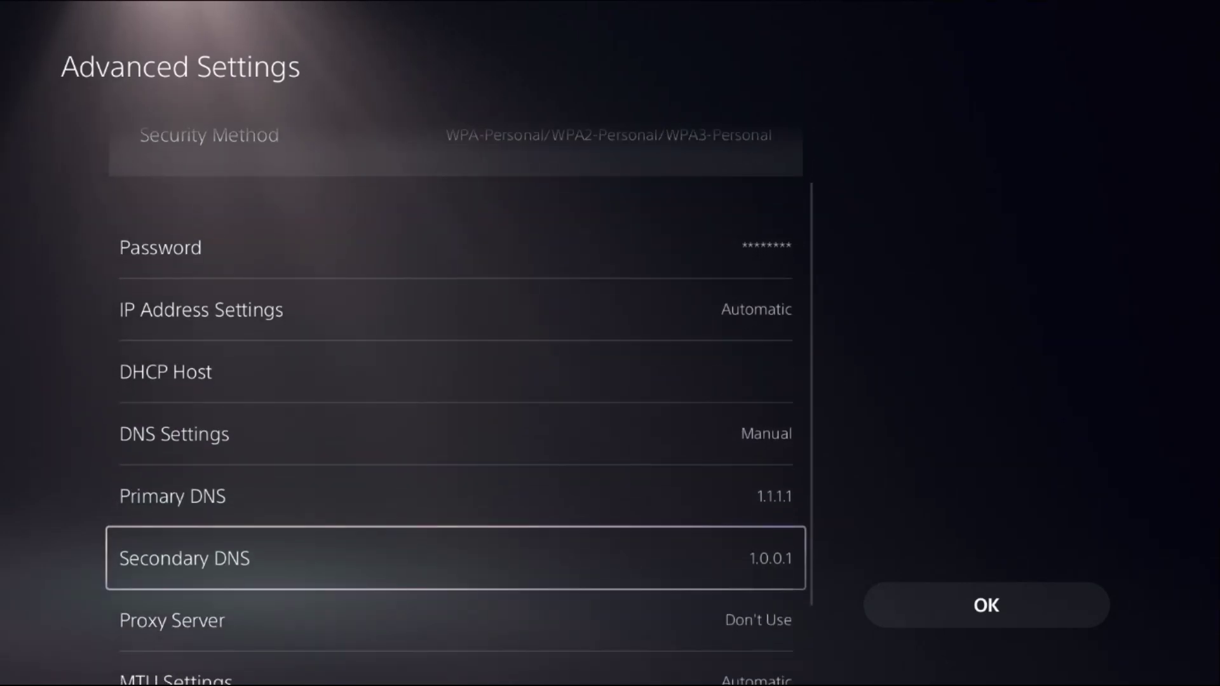
pyautogui.press('Up')
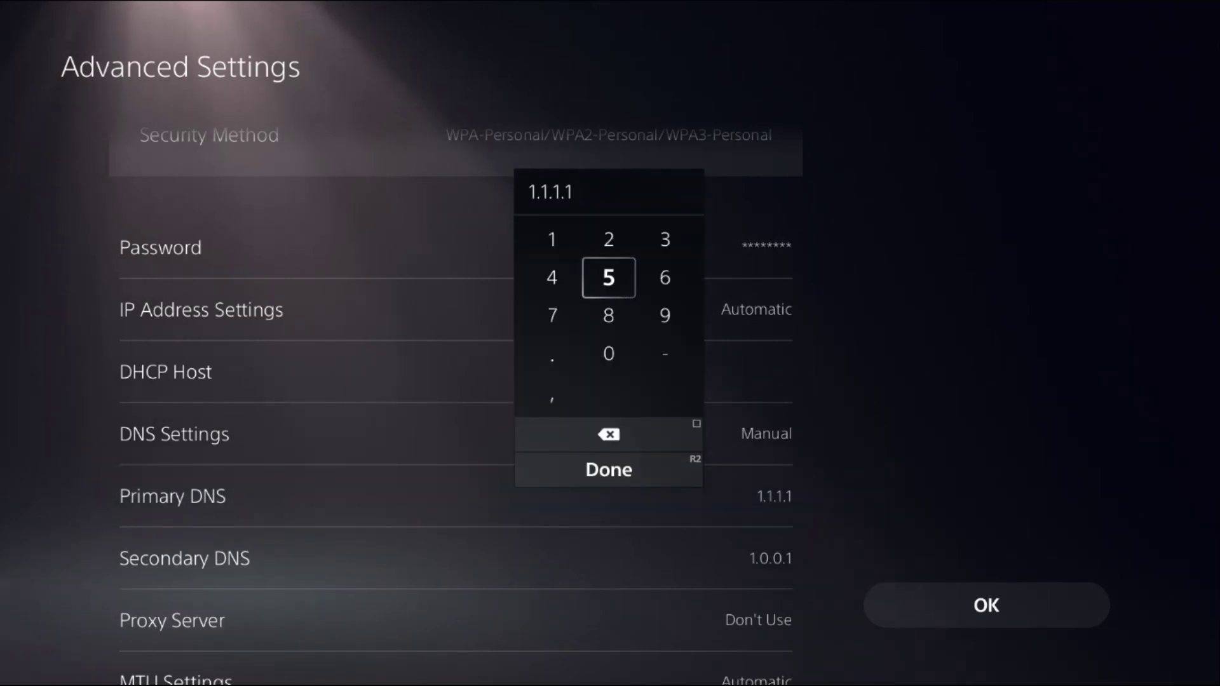
pyautogui.press('Escape')
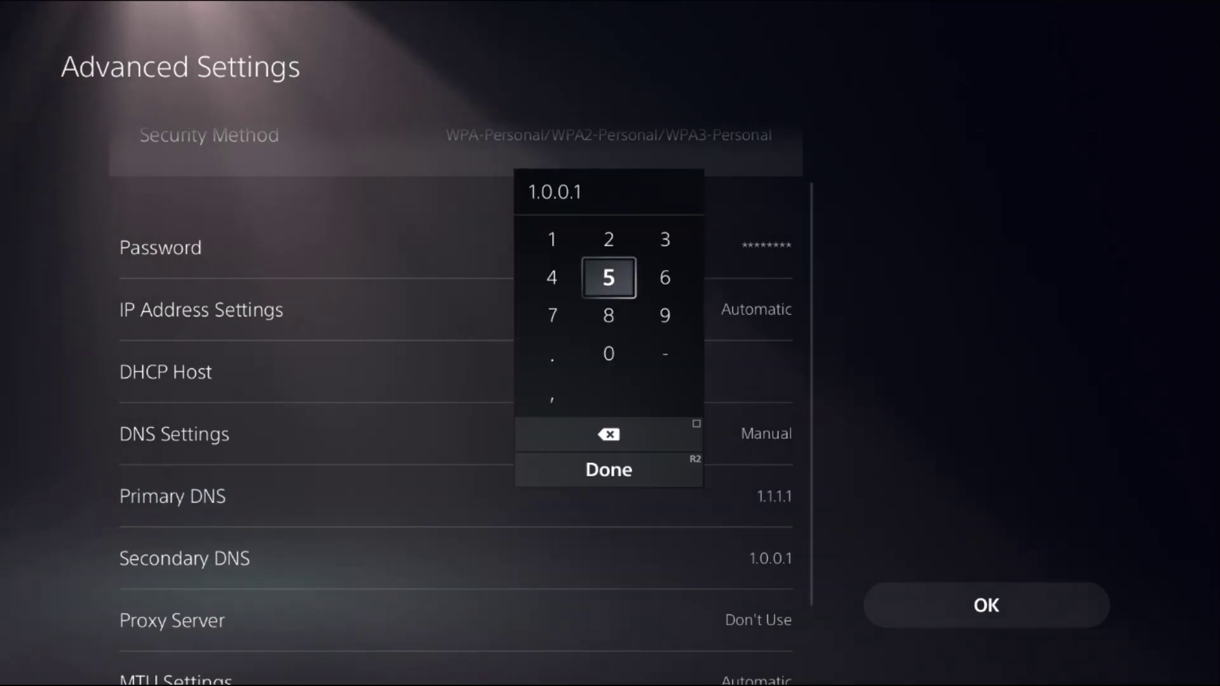
pyautogui.press('Escape')
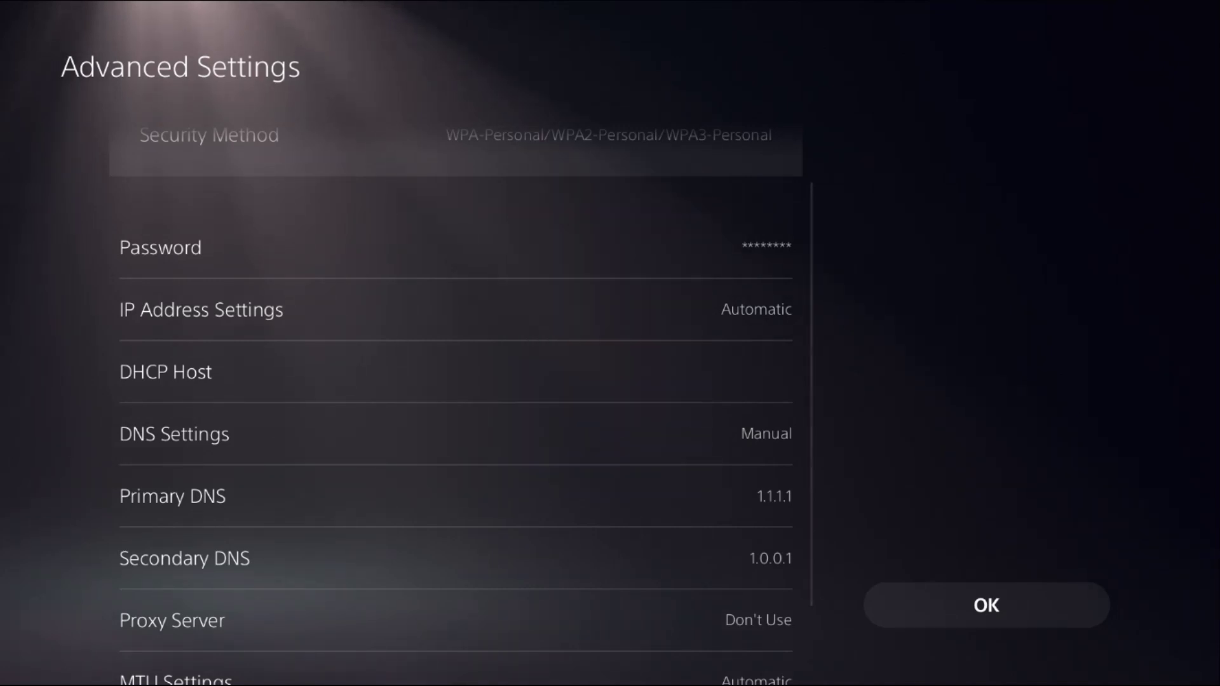
pyautogui.press('Down')
pyautogui.press('Up')
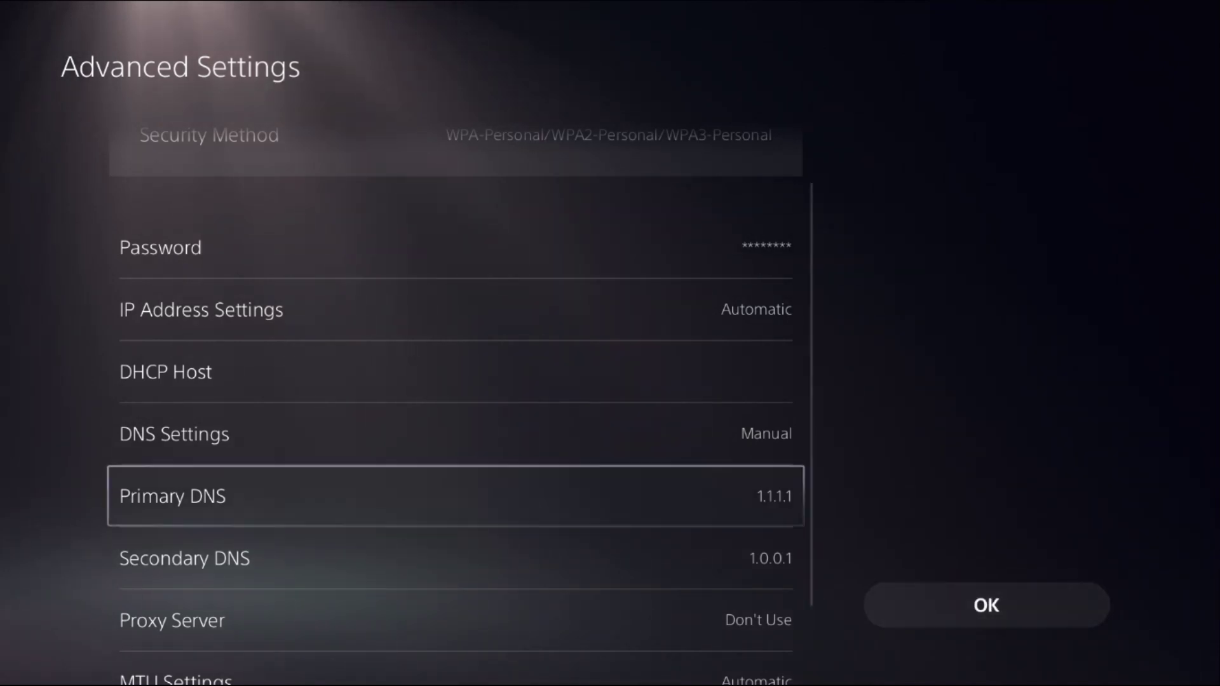
pyautogui.press('Return')
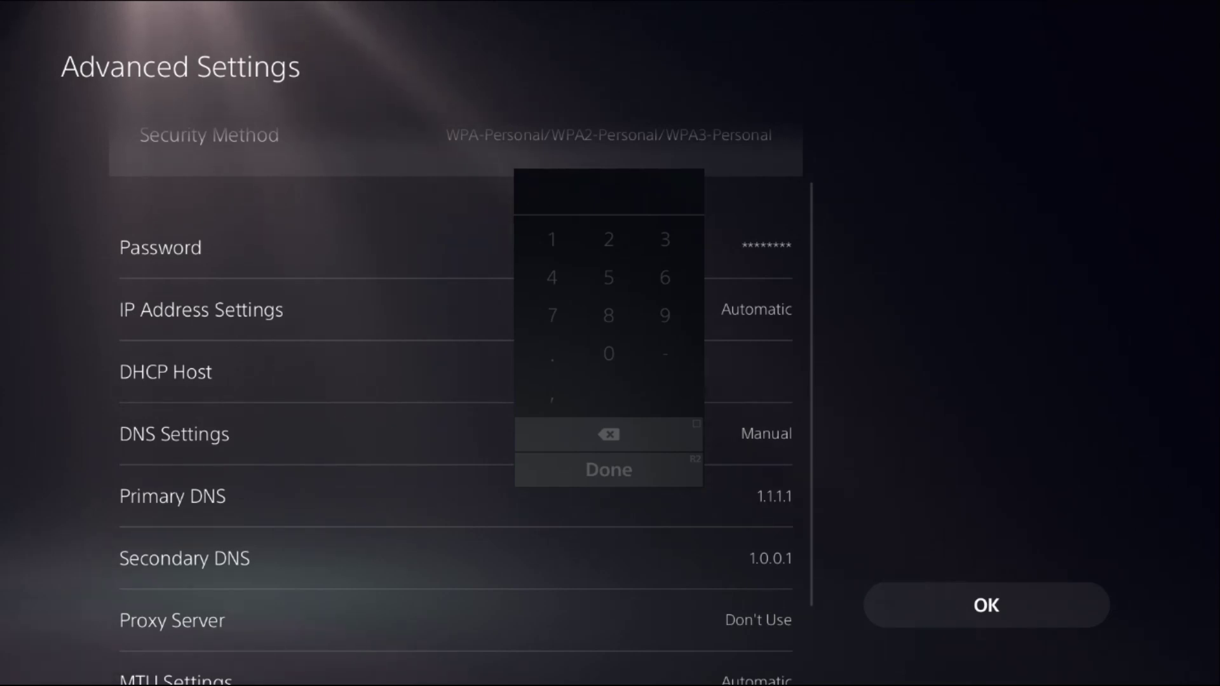
pyautogui.write('8.8.8.8')
# Step: Commit primary DNS 8.8.8.8 and secondary DNS 8.8.4.4, save with OK, and return to Network
pyautogui.press('Return')
pyautogui.press('Down')
pyautogui.press('Return')
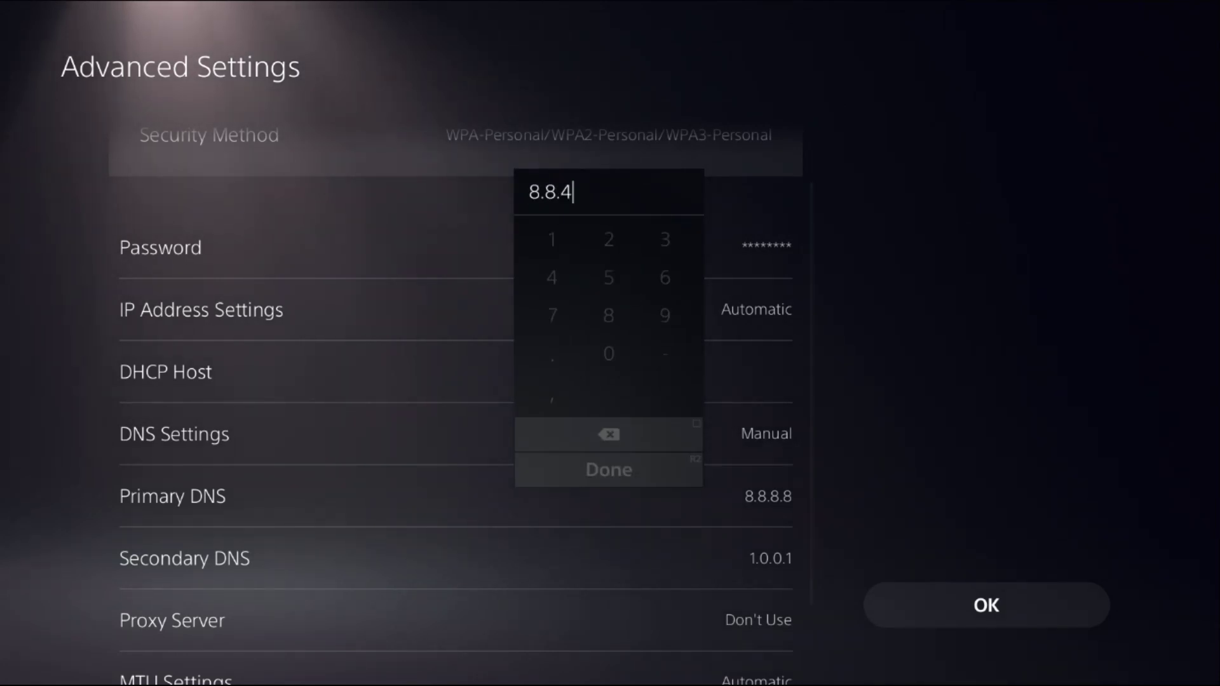
pyautogui.press('Return')
pyautogui.press('Down')
pyautogui.press('Return')
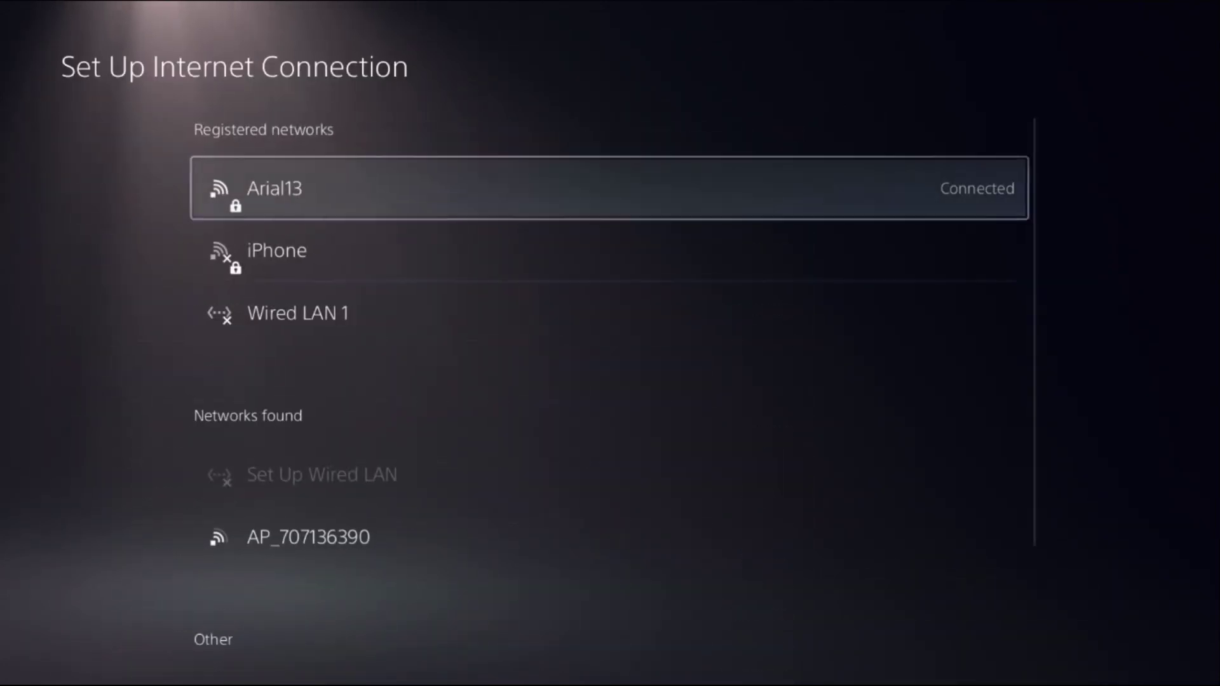
pyautogui.press('Escape')
# Step: Exit Network settings to head back to the home screen
pyautogui.press('Escape')
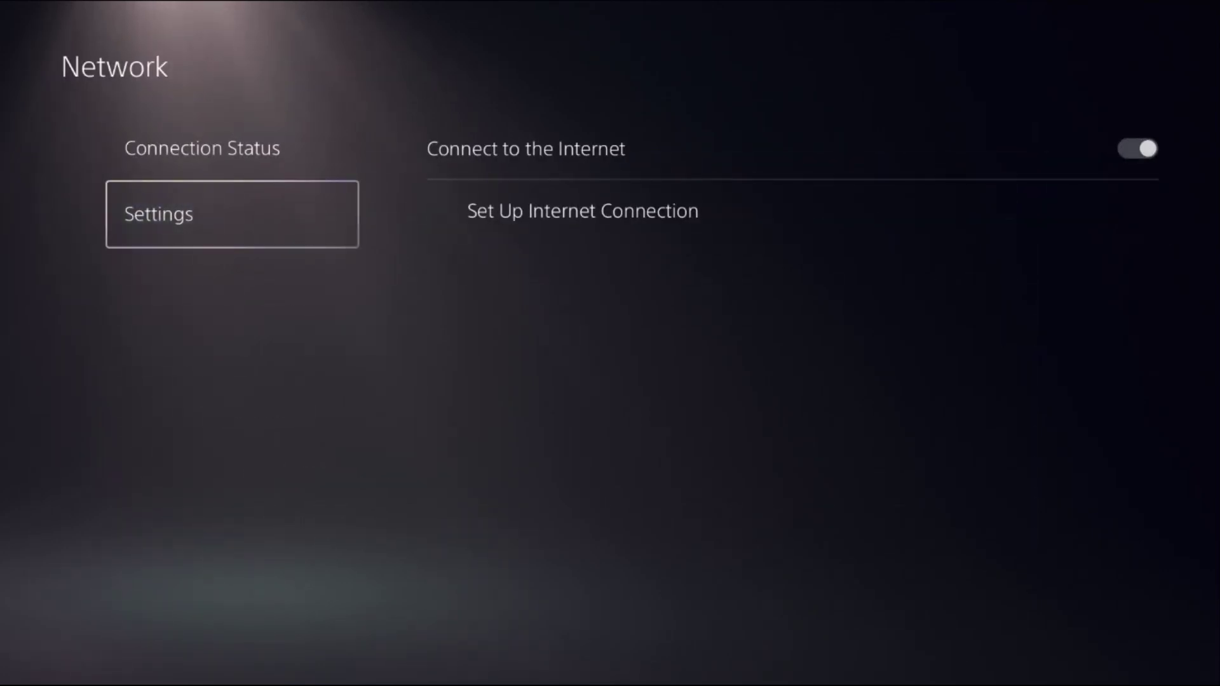
pyautogui.press('Escape')
pyautogui.press('Escape')
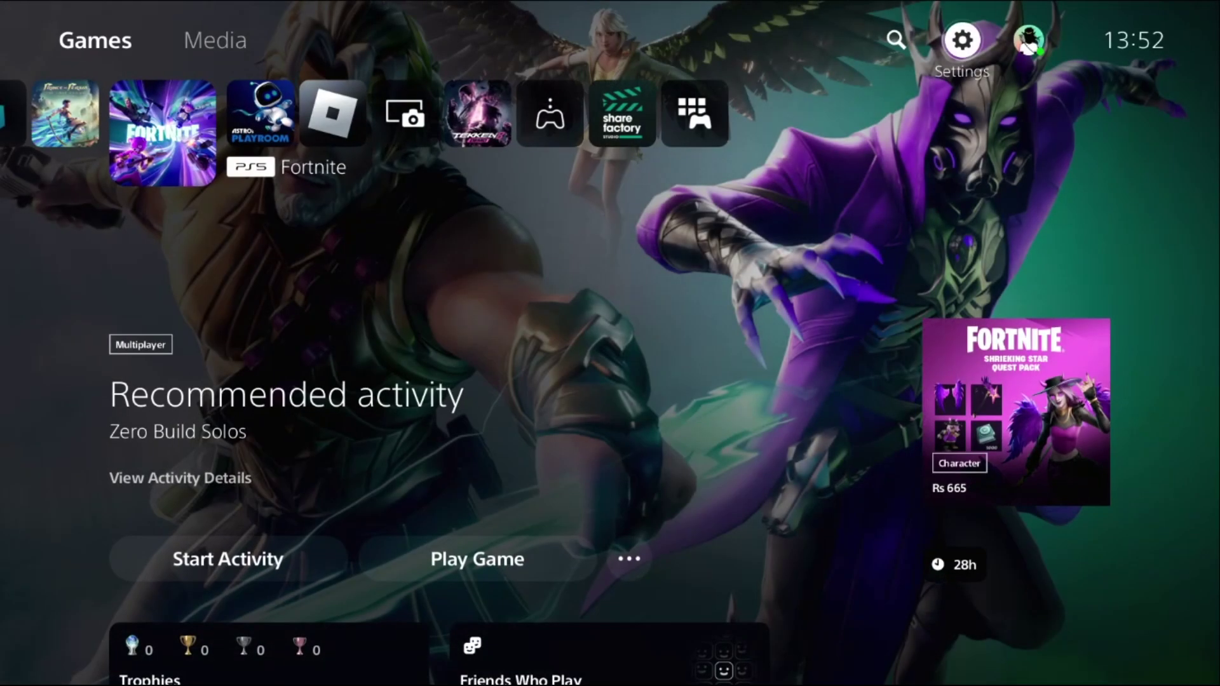